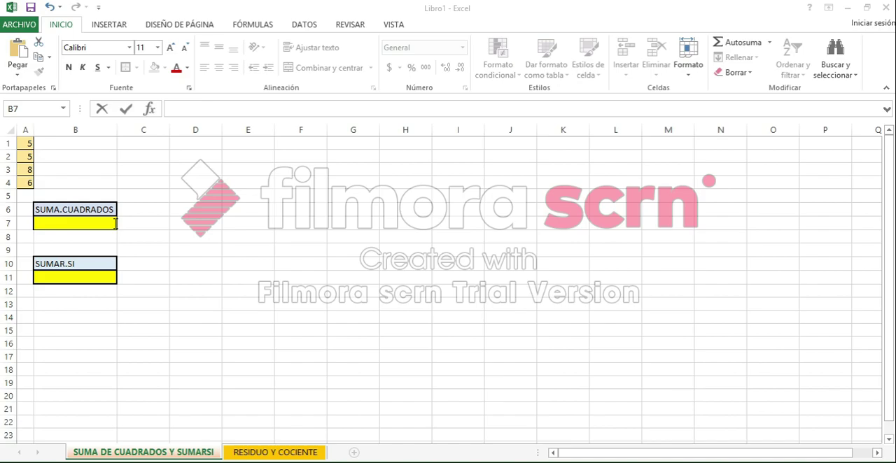
- Enter the formula =SUMA.CUADRADOS(A1:A4) in cell B7 under the SUMA.CUADRADOS heading
click(116, 223)
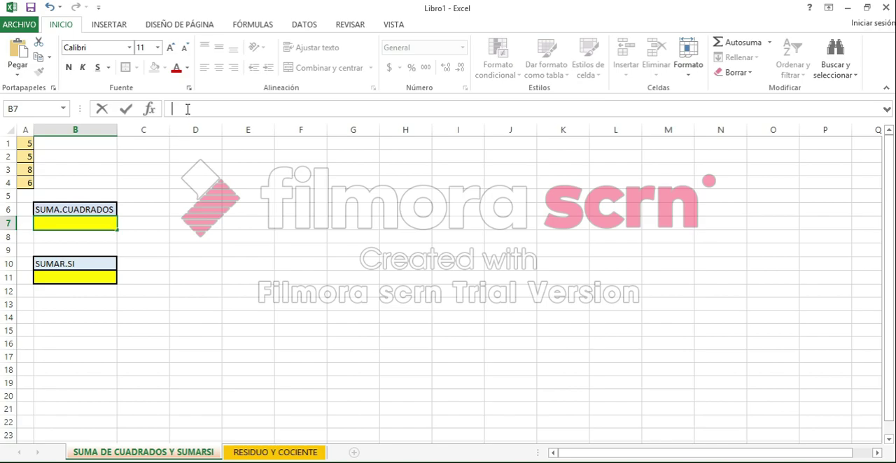
text(=)
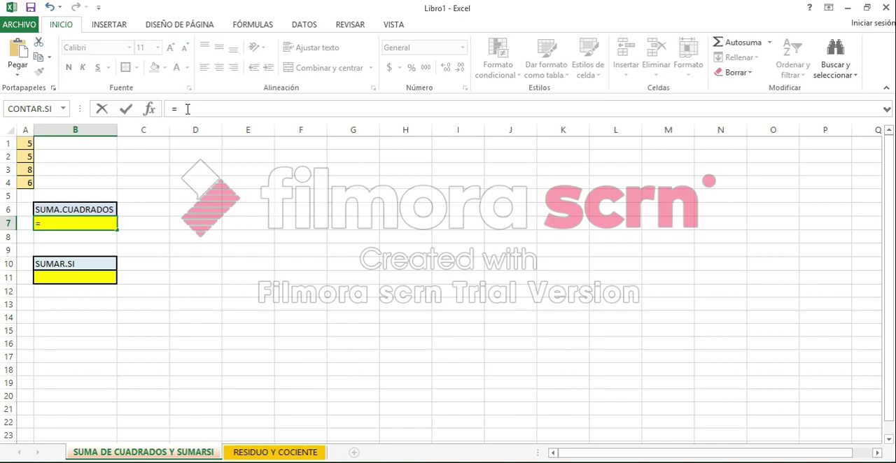
text(SUMA)
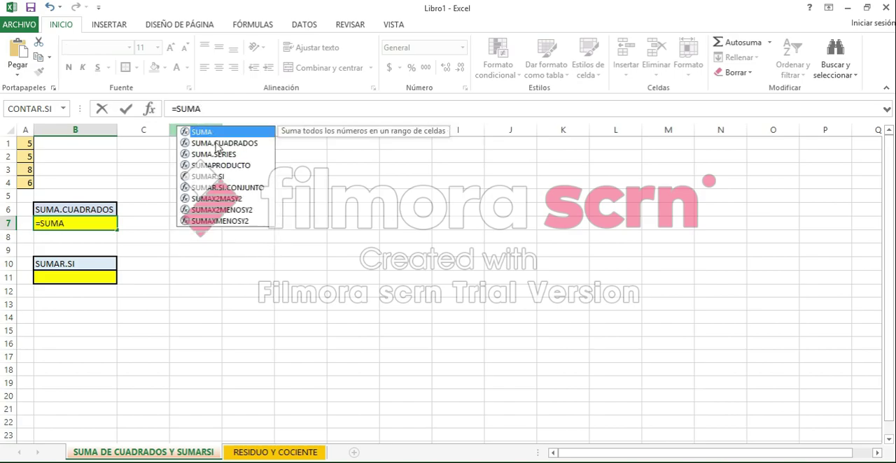
click(218, 144)
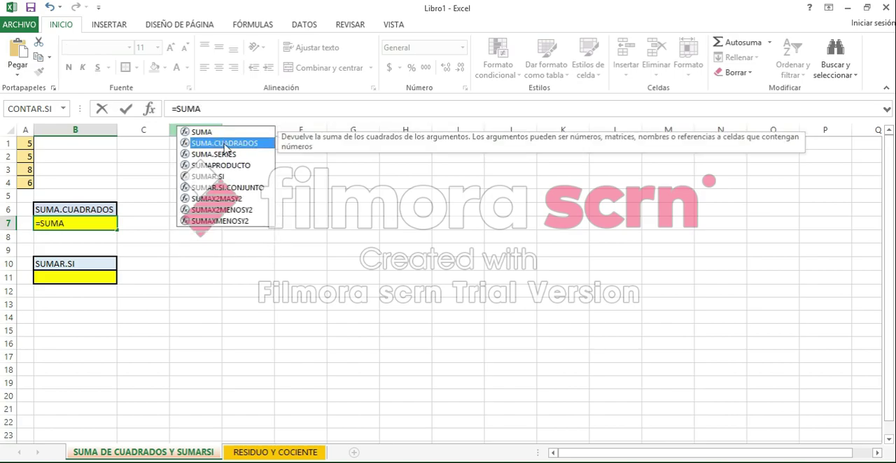
click(214, 111)
text(.CUADRADOS)
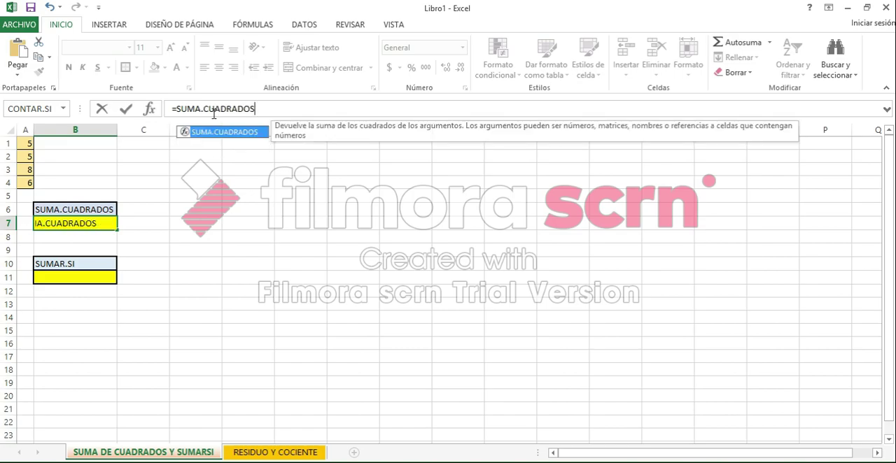
text(()
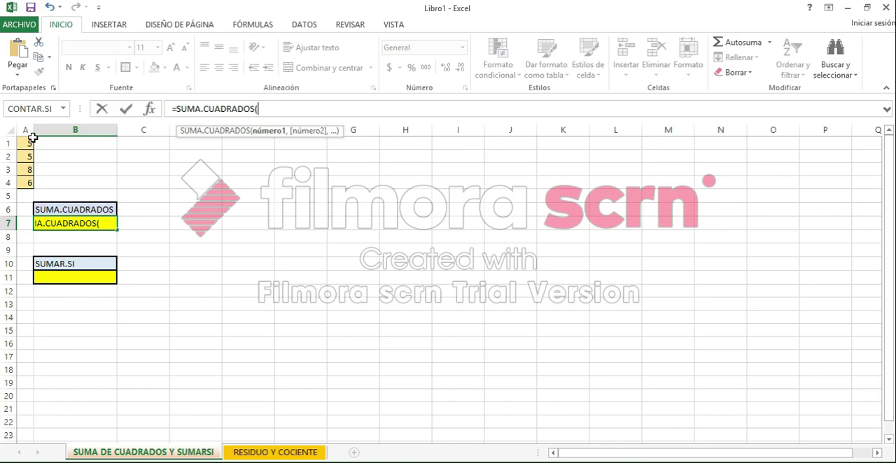
drag(30, 140, 31, 182)
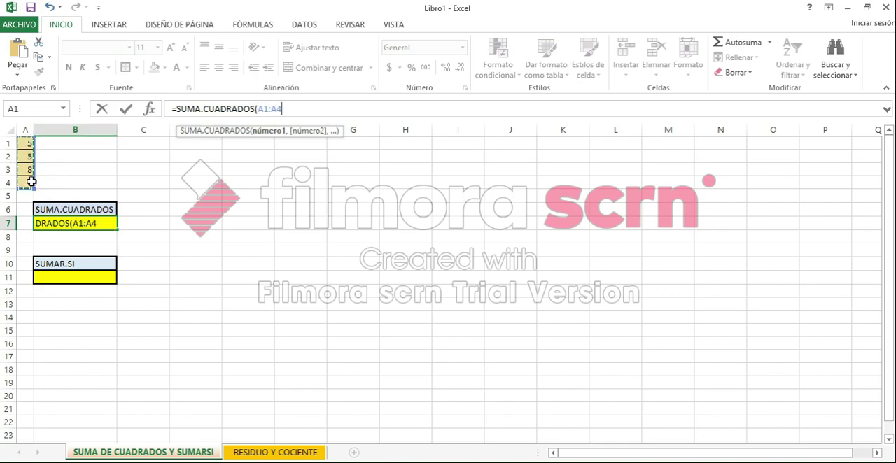
text())
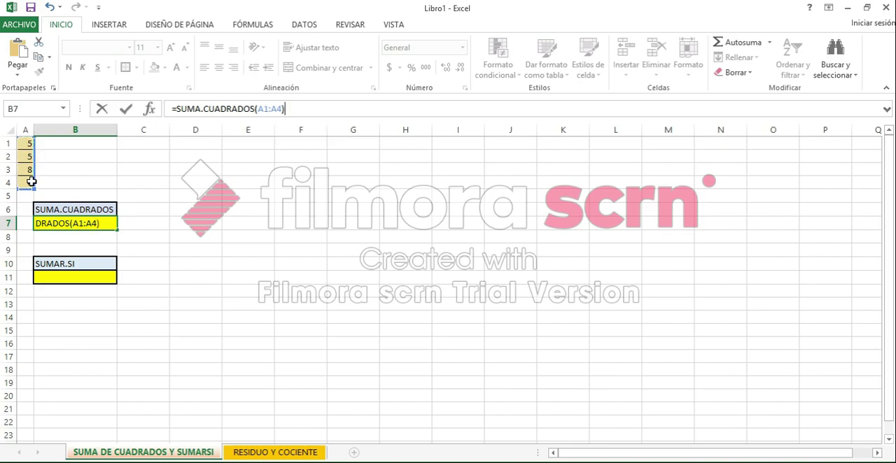
key(Return)
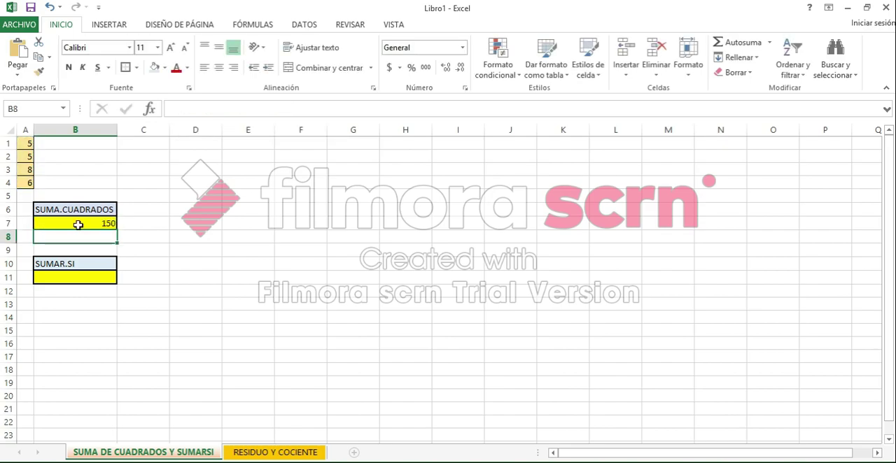
click(75, 223)
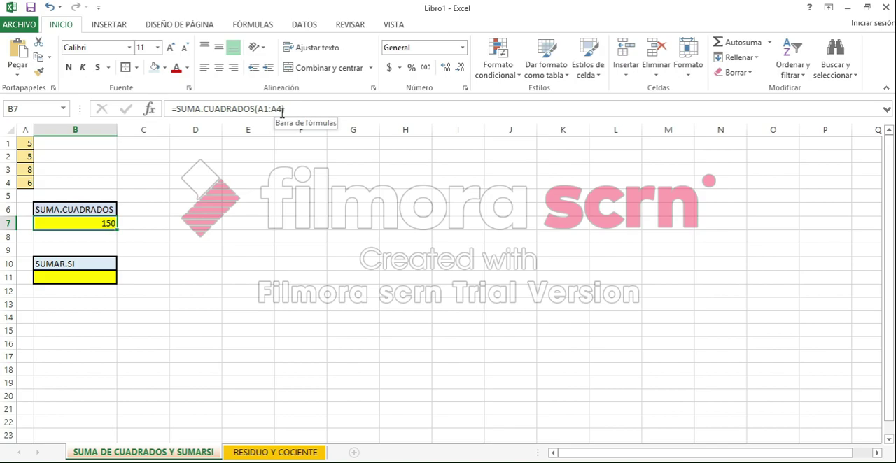
- Change the value in cell A1 to 6 and check the recalculated sum of squares in B7
click(28, 143)
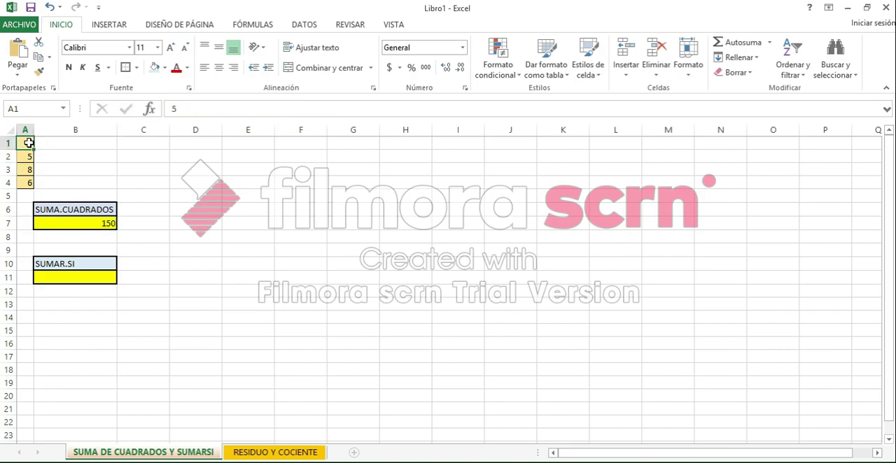
text(6)
key(Return)
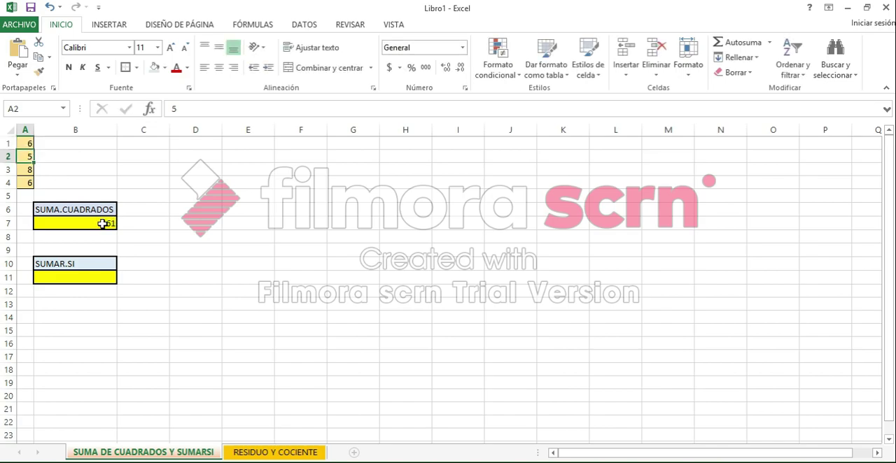
click(102, 224)
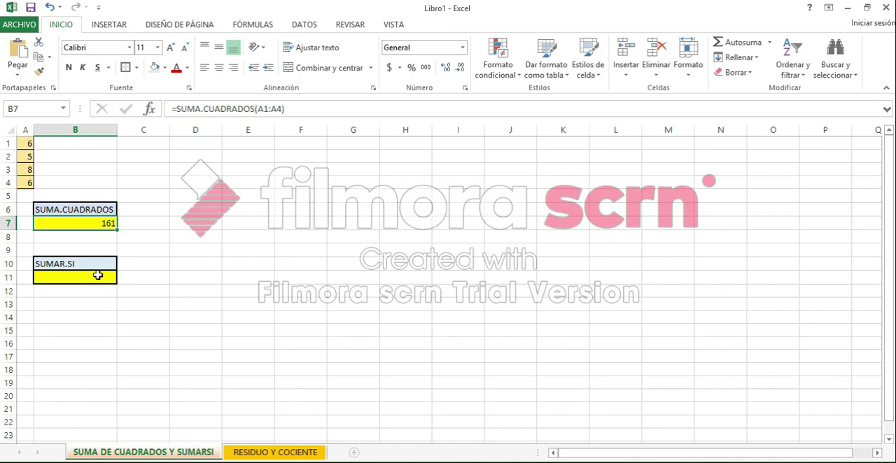
key(Down)
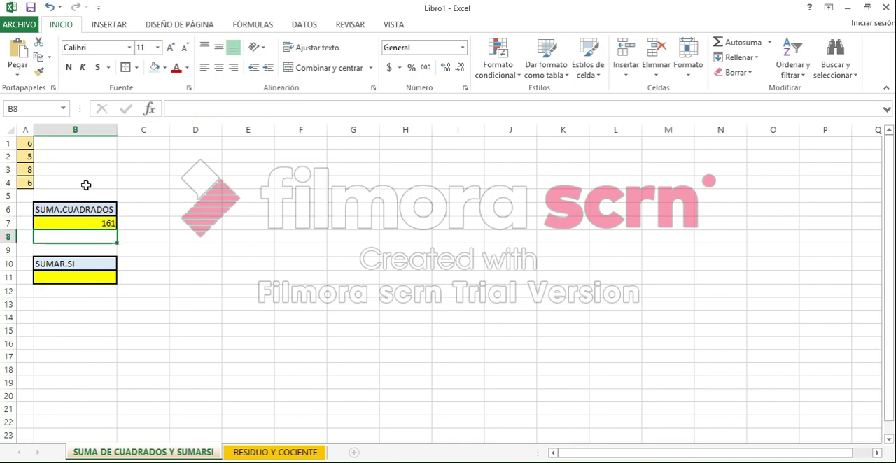
click(98, 222)
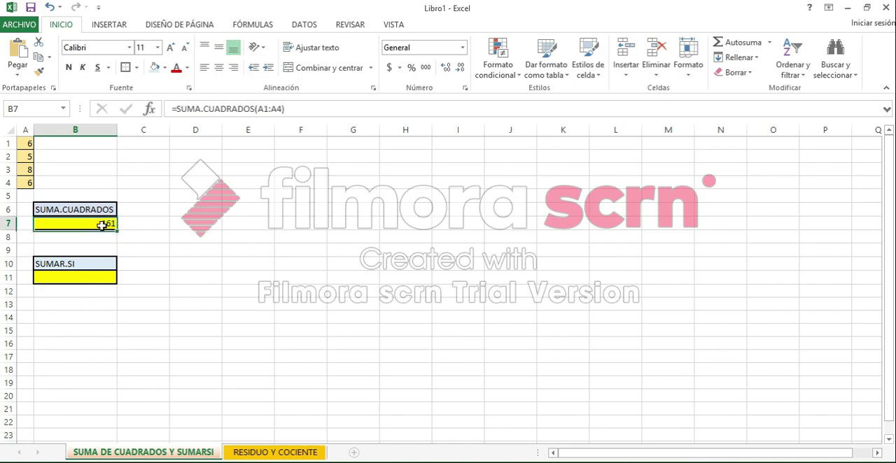
- Enter the squares 36, 25, 64 and 36 in cells B1 to B4 beside their base numbers
click(106, 146)
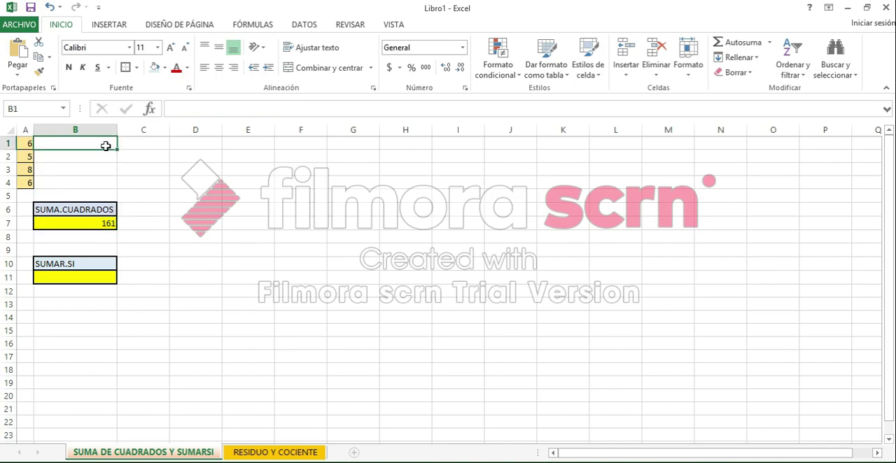
click(28, 143)
click(75, 142)
text(36)
key(Return)
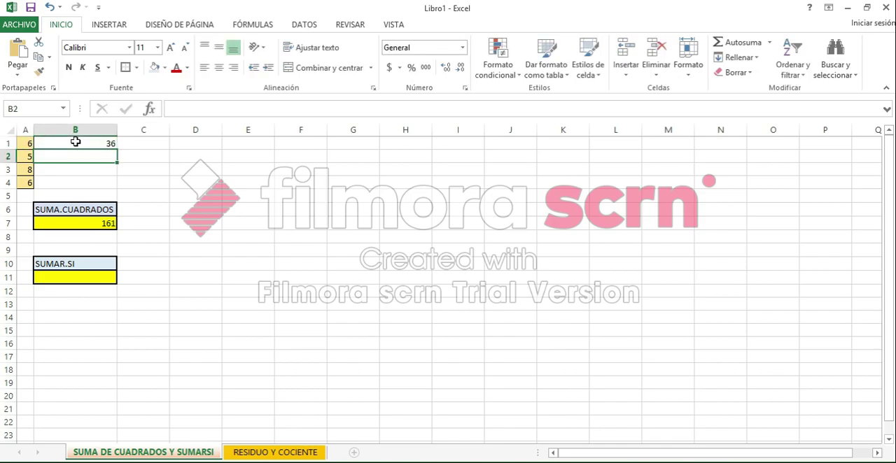
text(25)
key(Return)
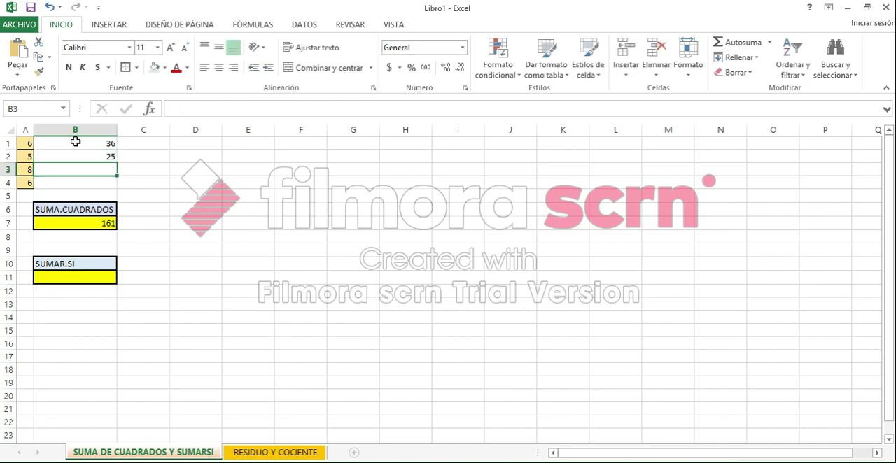
text(64)
key(Return)
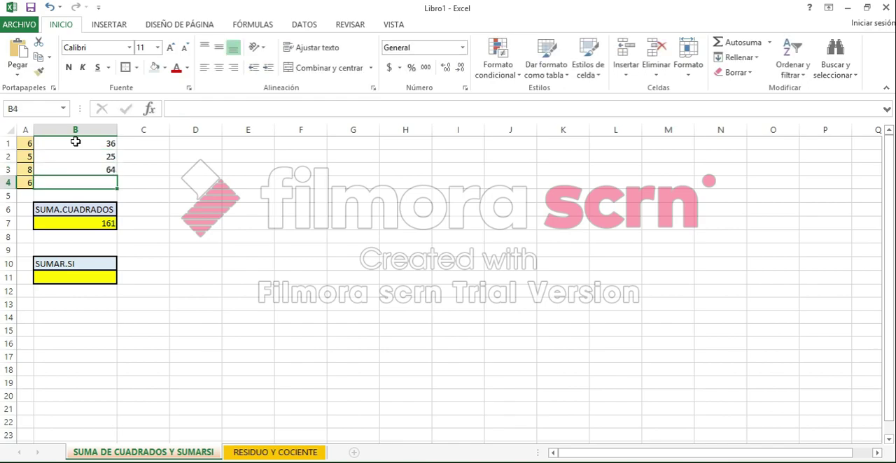
text(36)
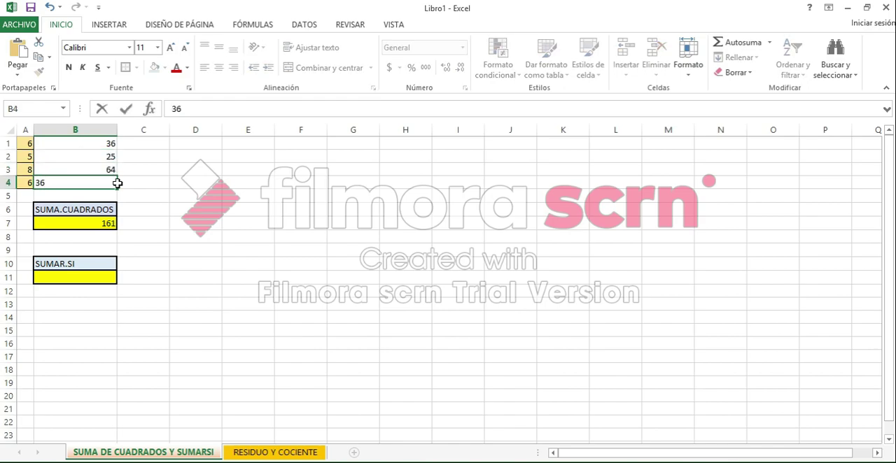
key(Return)
- Total the squares in cell B5 with the formula =SUMA(B1:B4)
click(187, 106)
text(=)
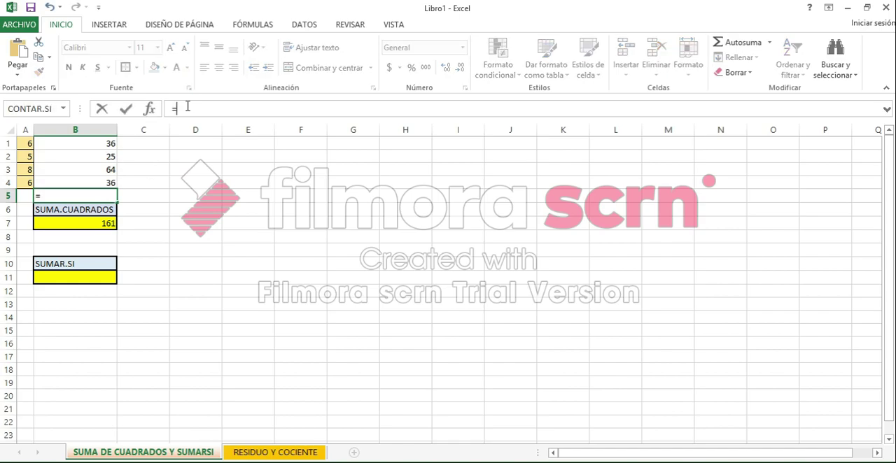
text(SUMA()
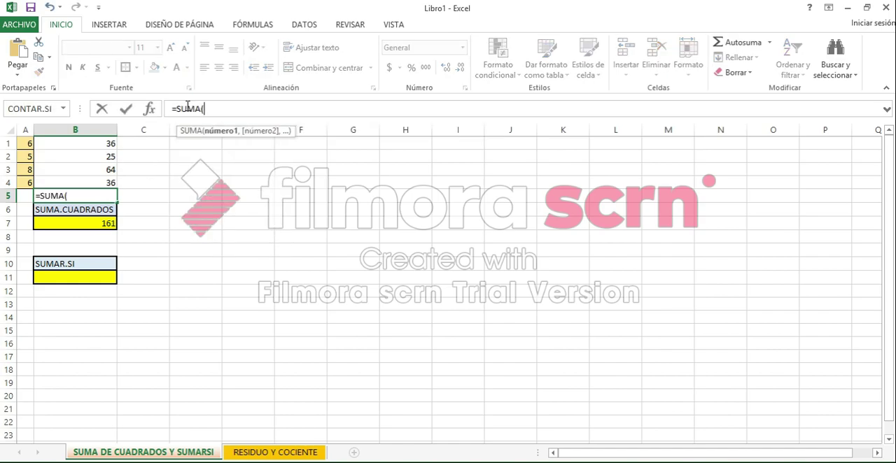
drag(112, 143, 111, 183)
text())
key(Return)
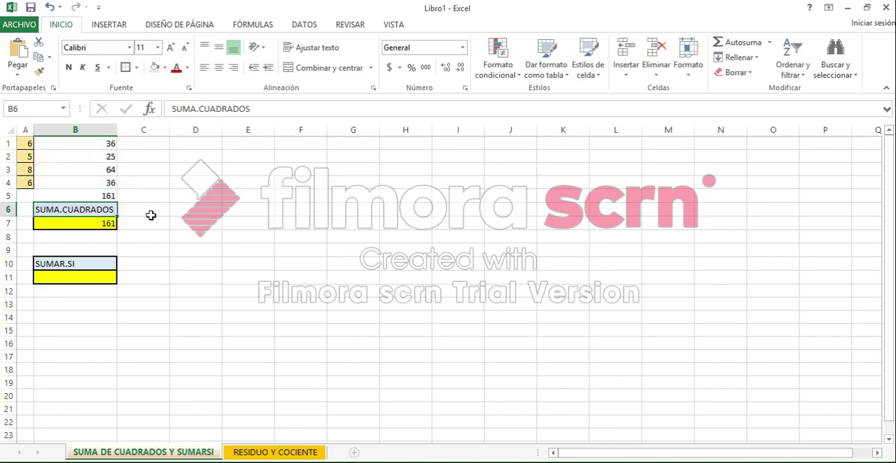
- Compare the manual total in B5 and the squares in column B with the SUMA.CUADRADOS result in B7
click(133, 208)
key(Up)
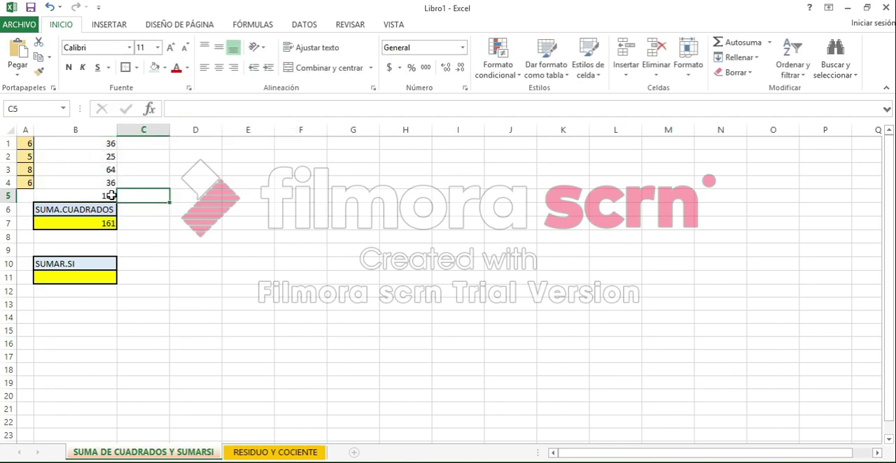
click(110, 194)
click(113, 226)
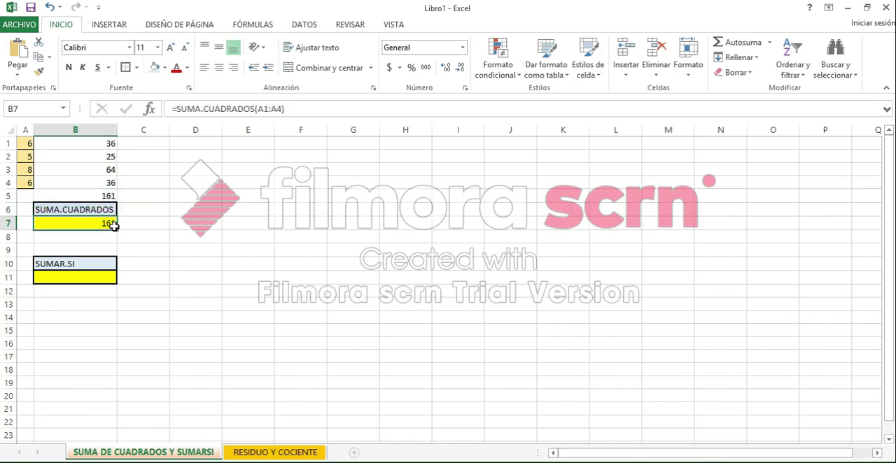
click(112, 209)
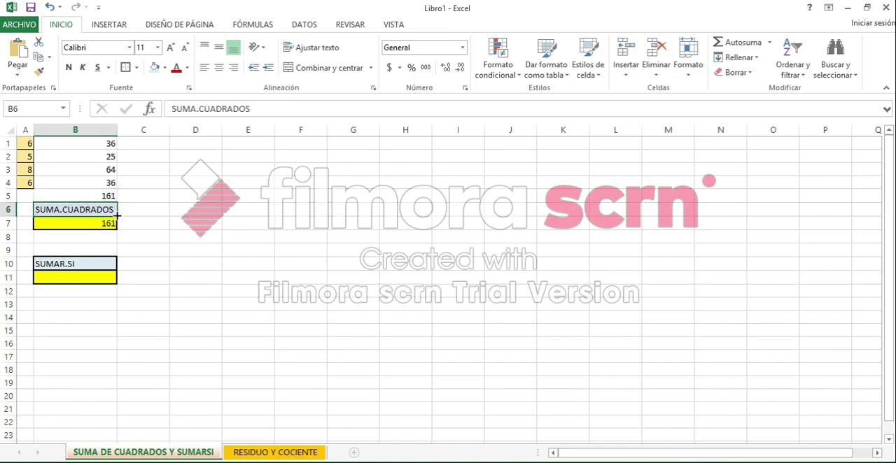
key(ctrl+c)
click(26, 143)
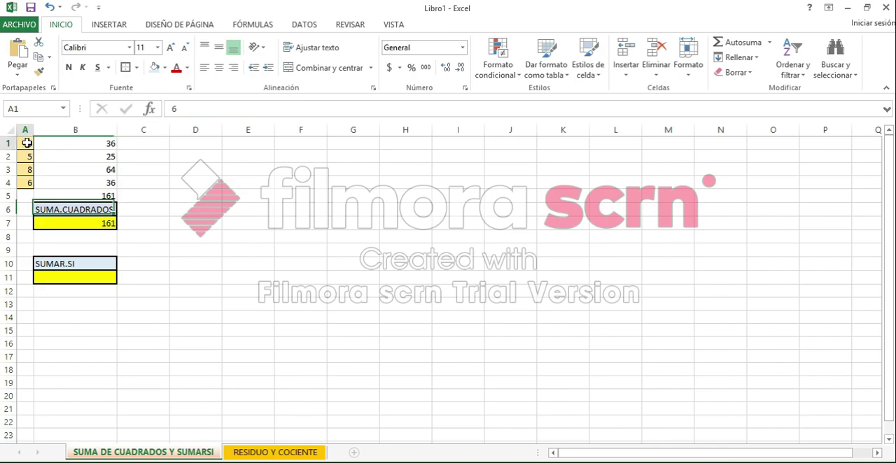
key(Escape)
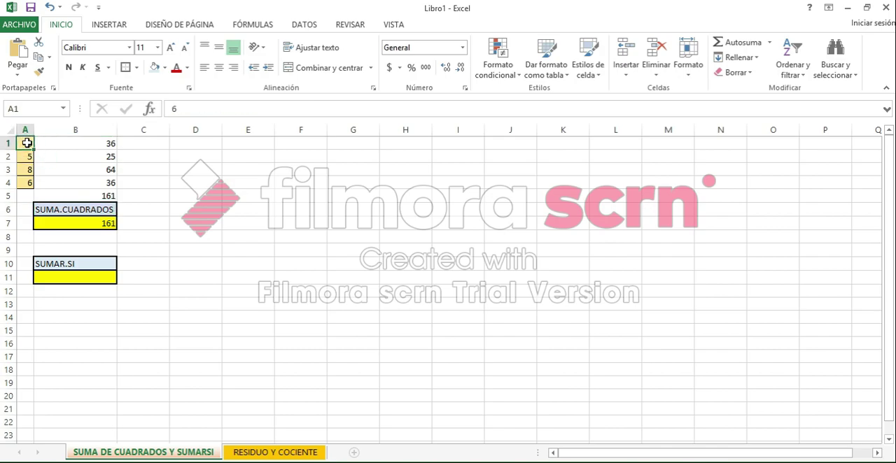
click(81, 143)
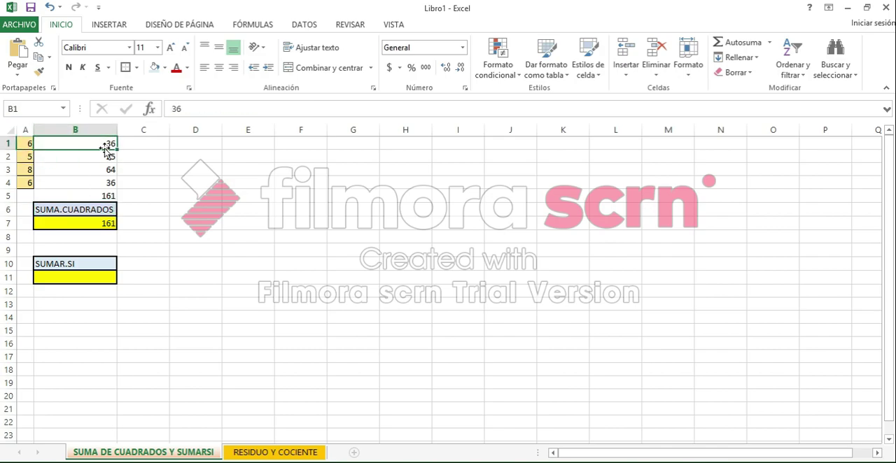
key(Down)
key(Down)
key(Down)
key(Down)
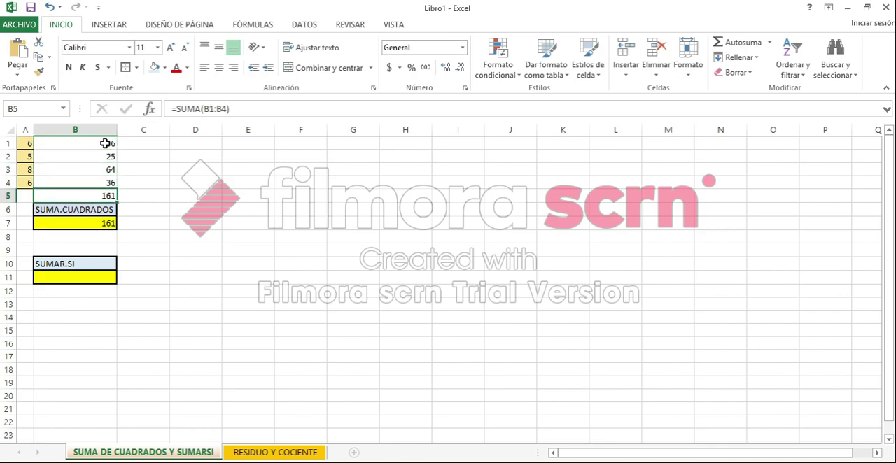
- Clear the manual squares and their total from cells B1:B5
drag(105, 144, 112, 196)
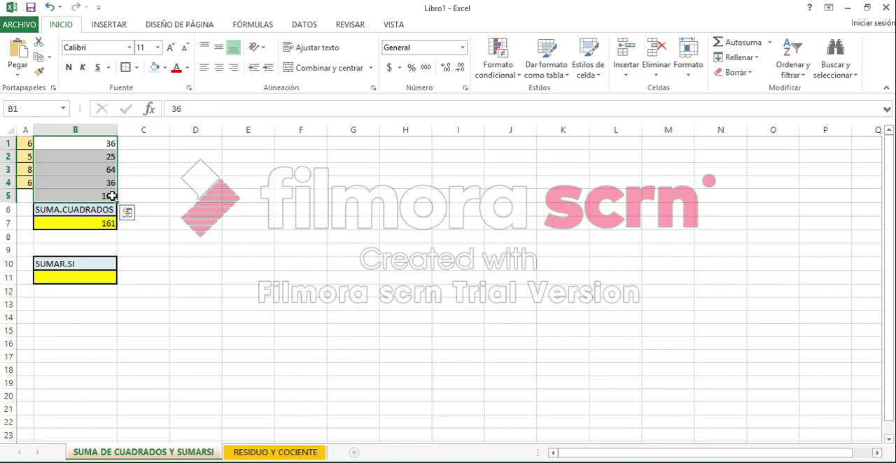
key(Delete)
click(123, 225)
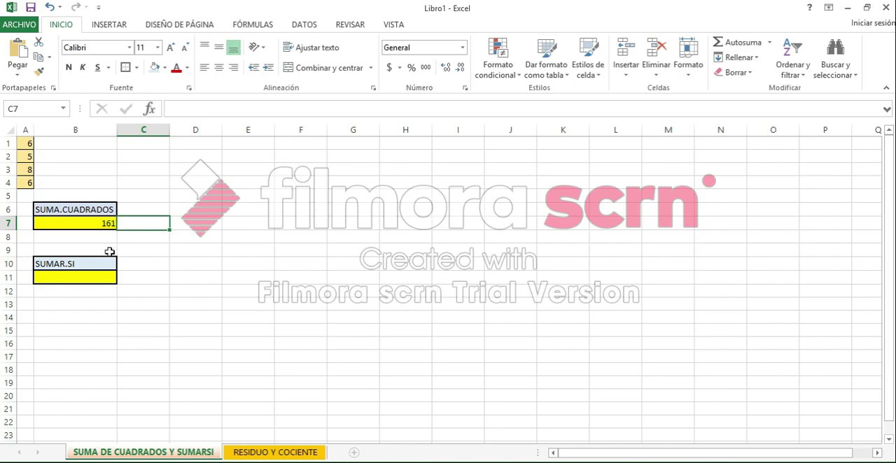
- Start a SUMAR.SI formula in cell B11 with A1:A4 as its range
click(98, 277)
click(188, 104)
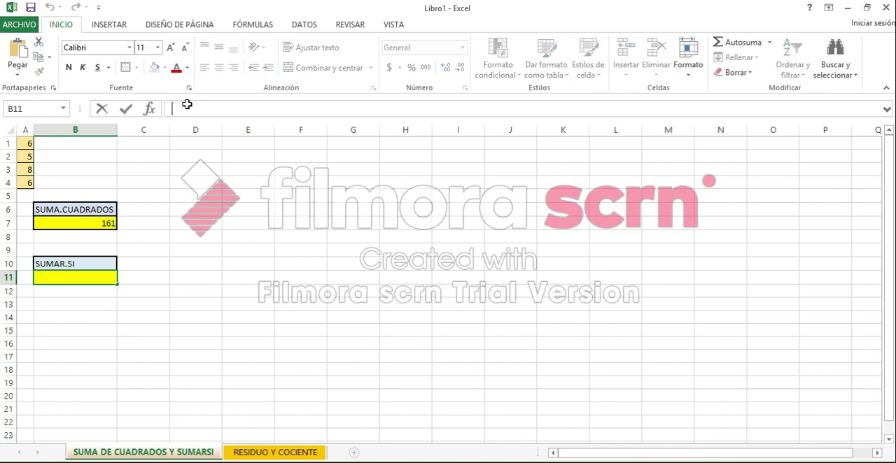
text(=)
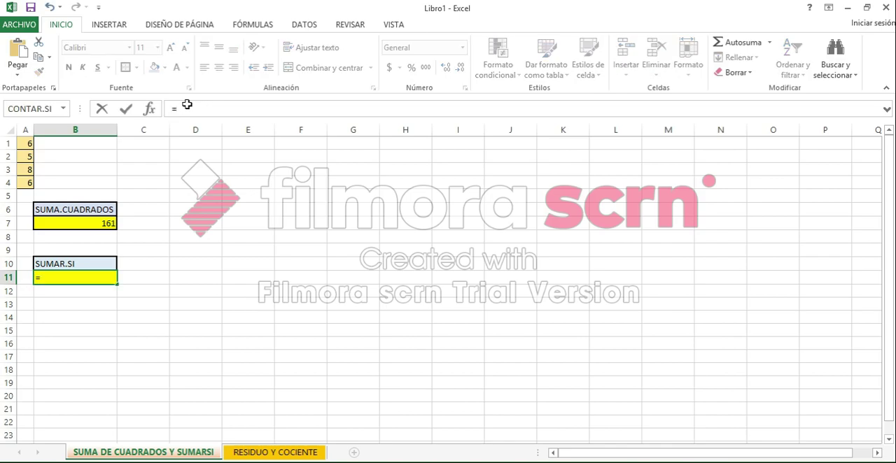
text(S)
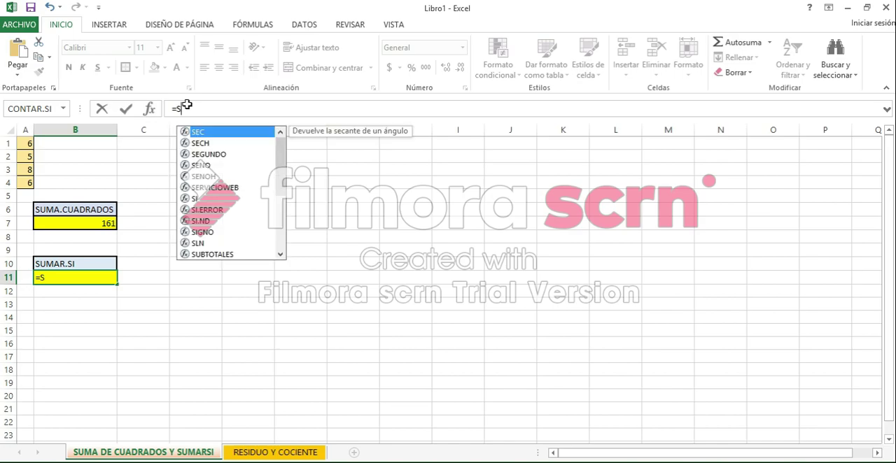
text(UMAR.SI)
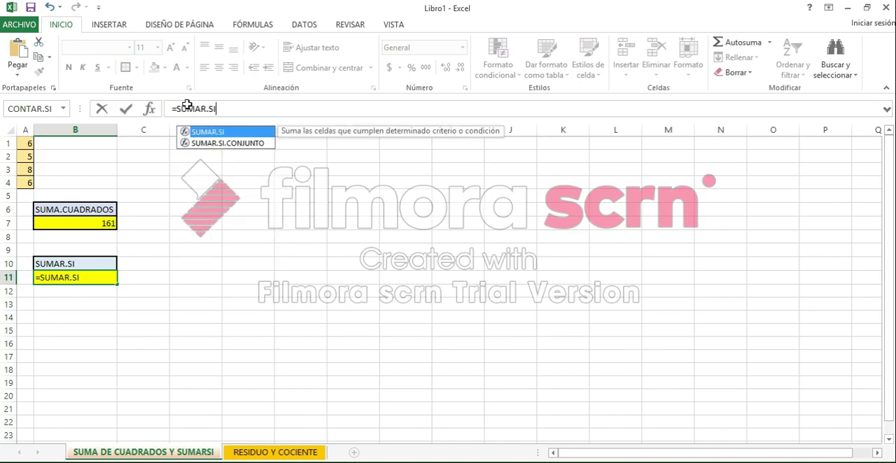
text(()
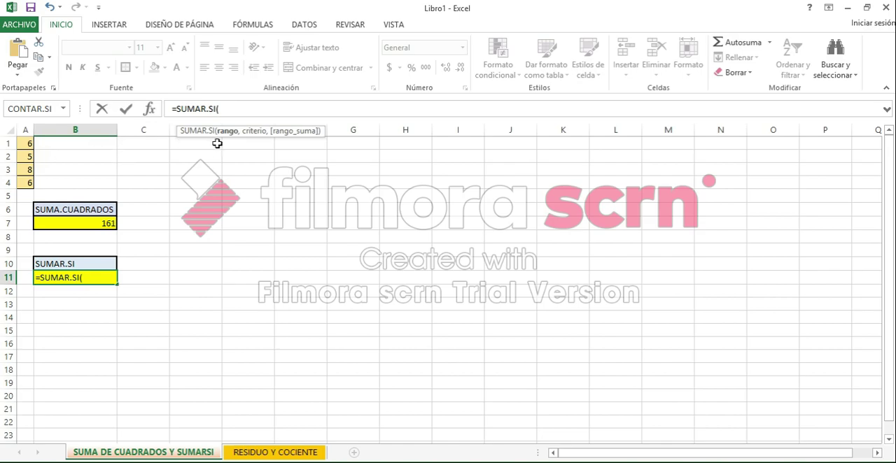
click(30, 143)
drag(31, 168, 30, 184)
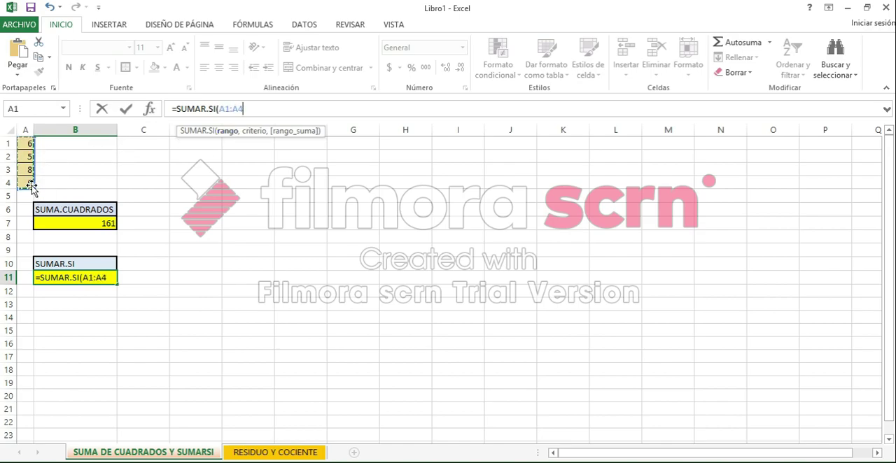
- Complete the SUMAR.SI formula in B11 with the criterion ">5" and review it
text(,)
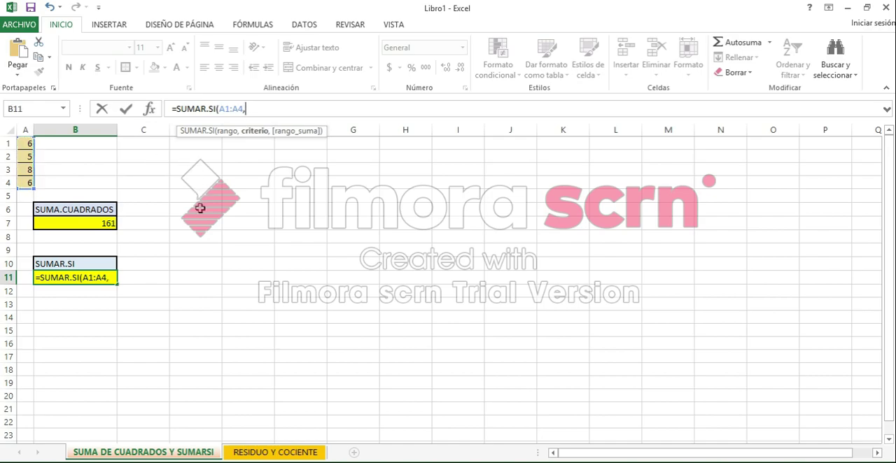
text(")
text(>)
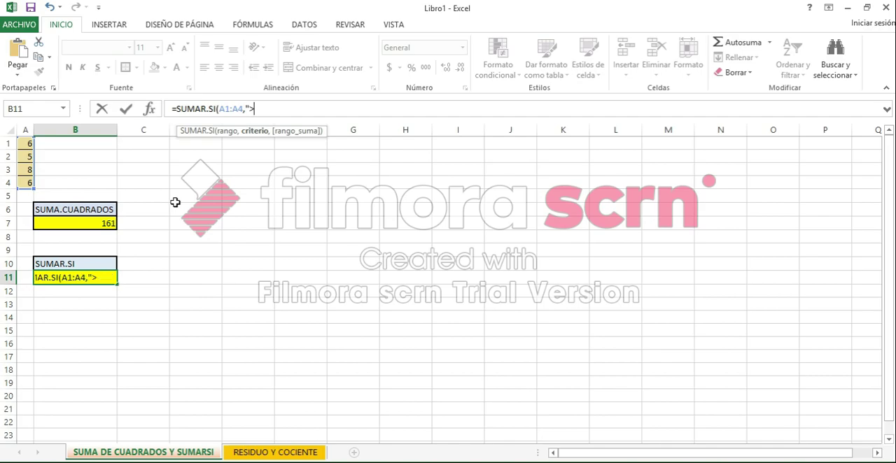
text(5")
key(Return)
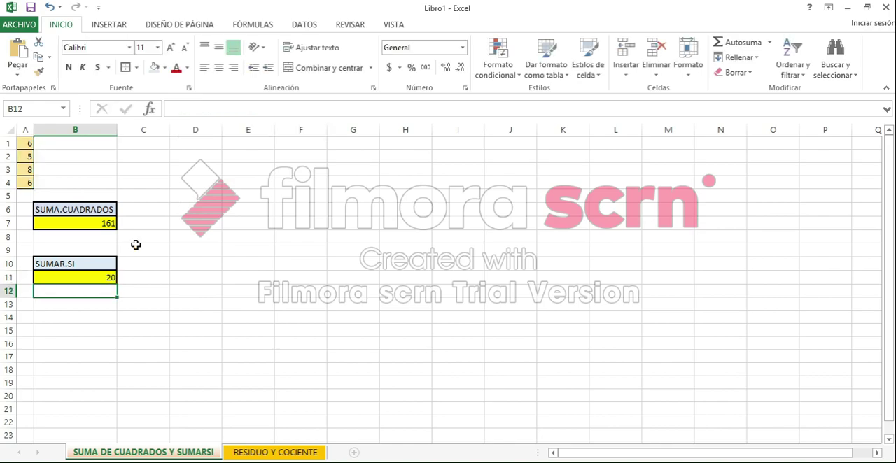
click(105, 277)
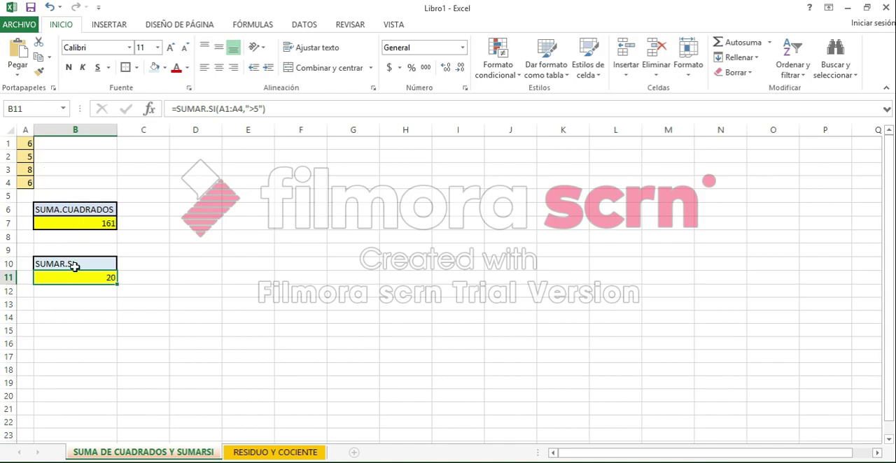
- Change the number in cell A3 to 5
click(31, 169)
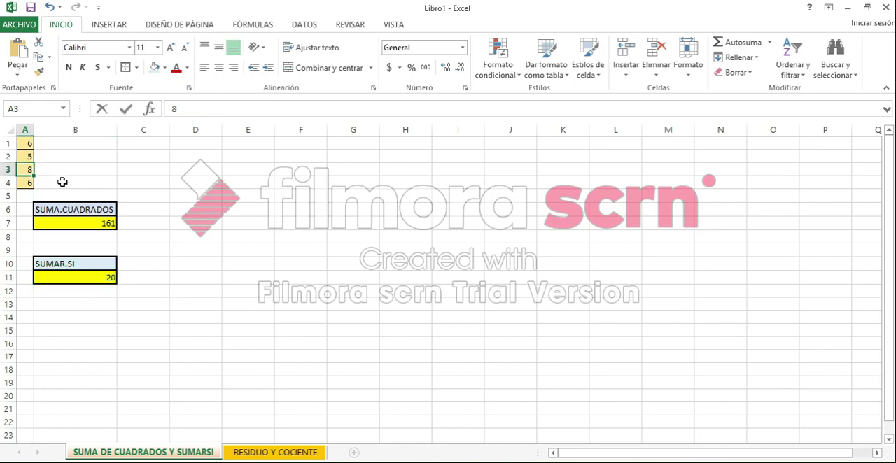
text(5)
key(Return)
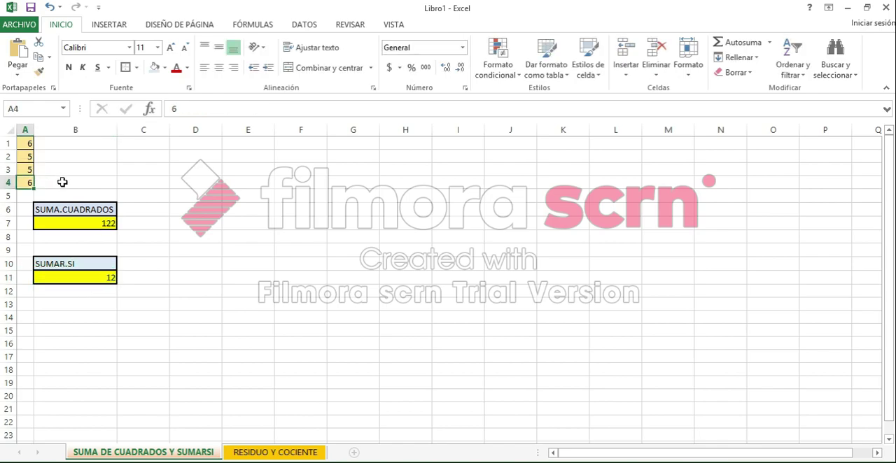
- Examine the SUMAR.SI formula and criterion in B11 and the SUMA.CUADRADOS formula in B7 against the numbers in column A
click(94, 279)
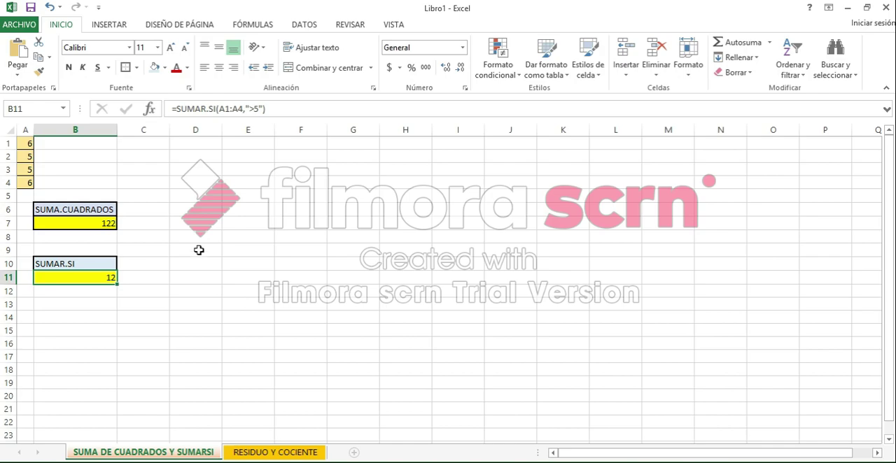
click(254, 111)
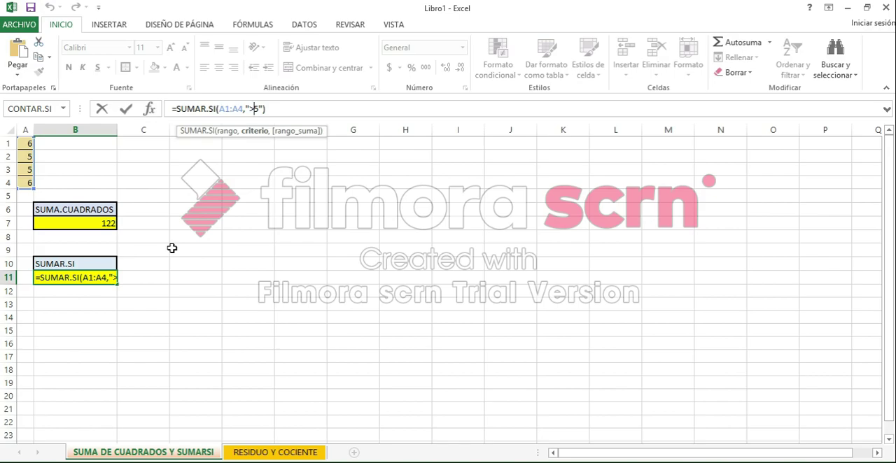
key(Return)
click(116, 218)
scroll(112, 246, down, 2)
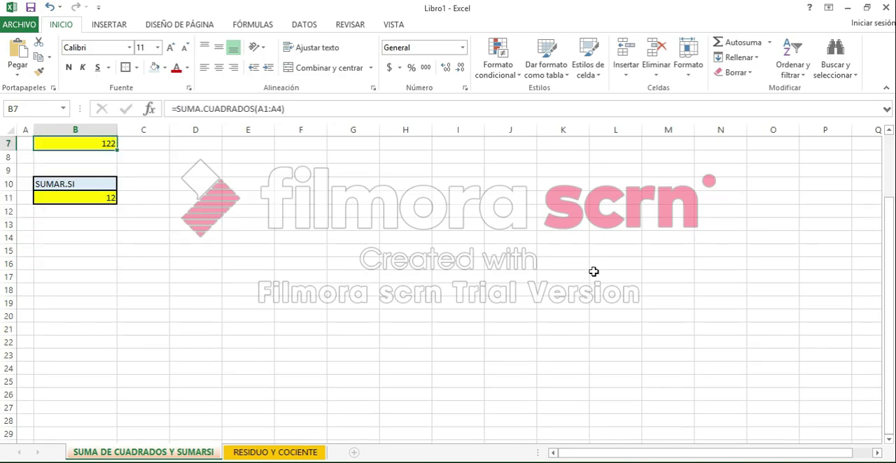
scroll(892, 244, up, 2)
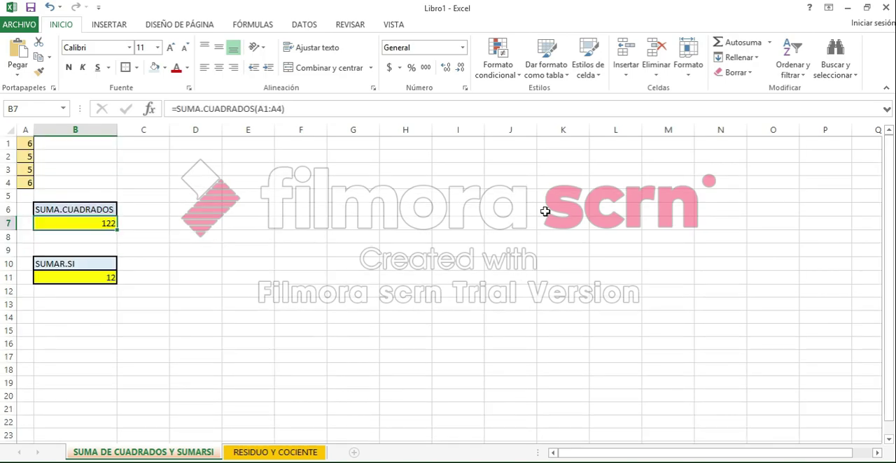
click(107, 282)
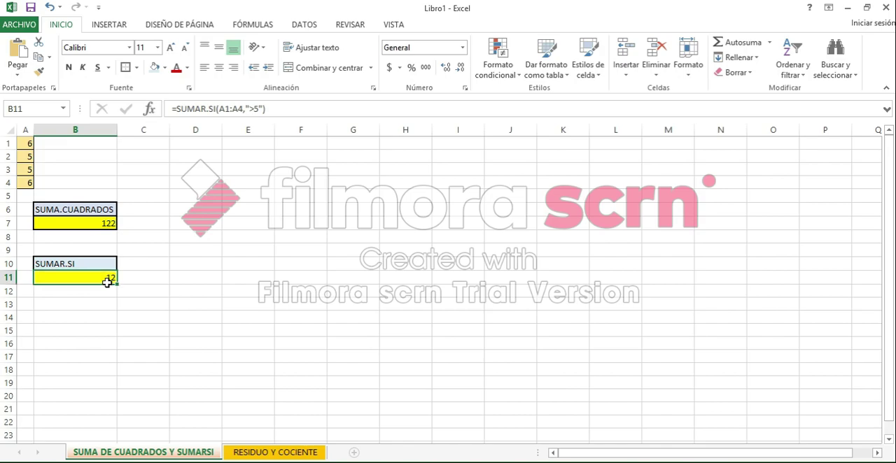